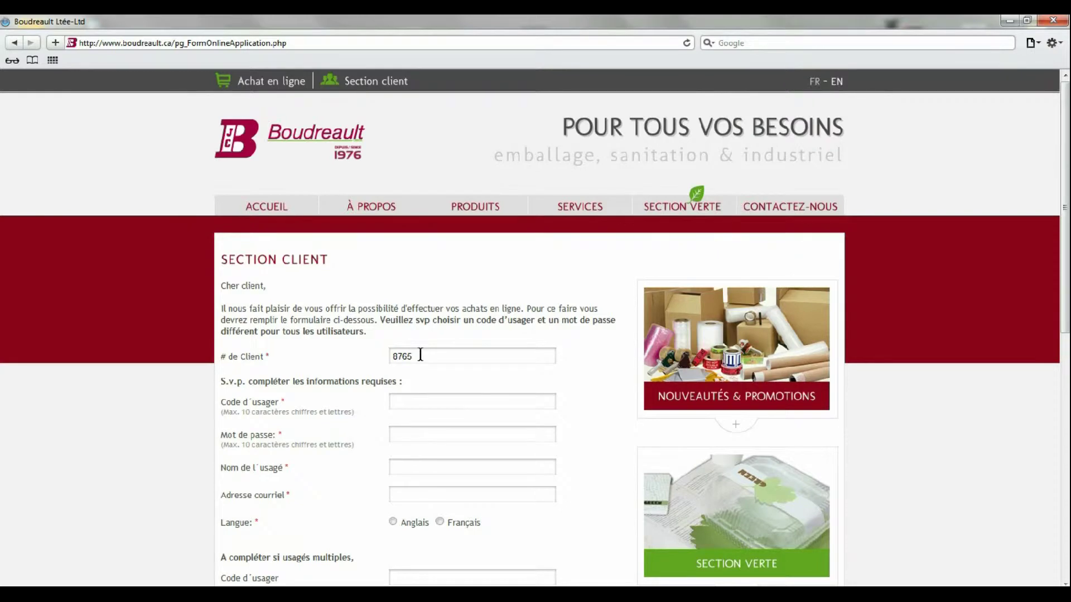
Step: Fill in the user code, password, user name and e-mail address on the application form
{"action": "type", "text": "web"}
{"action": "key", "text": "Tab"}
{"action": "type", "text": "••••••••••"}
{"action": "key", "text": "Tab"}
{"action": "type", "text": "boudreault"}
{"action": "key", "text": "Tab"}
{"action": "type", "text": "INFO"}
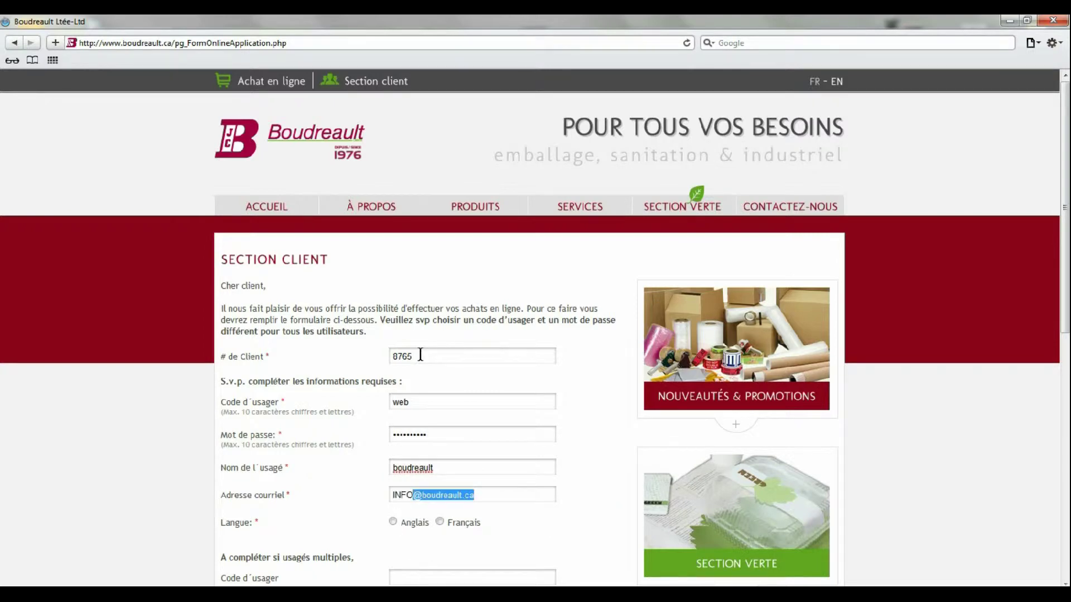
{"action": "key", "text": "Right"}
Step: Choose Français as the account language and submit the application
{"action": "scroll", "coordinate": [421, 356], "scroll_direction": "down", "scroll_amount": 5}
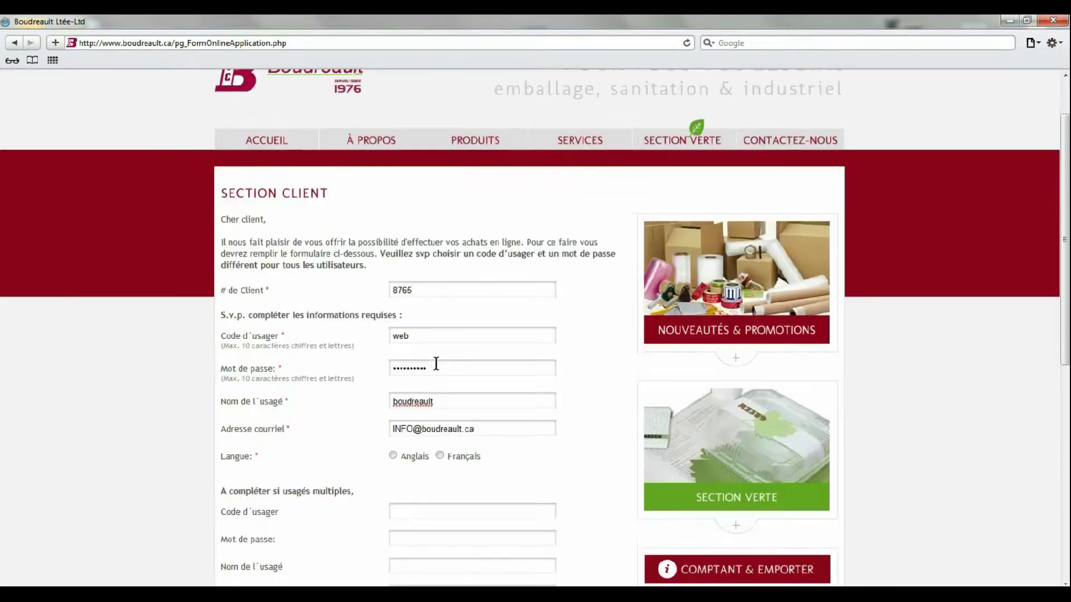
{"action": "left_click", "coordinate": [440, 190]}
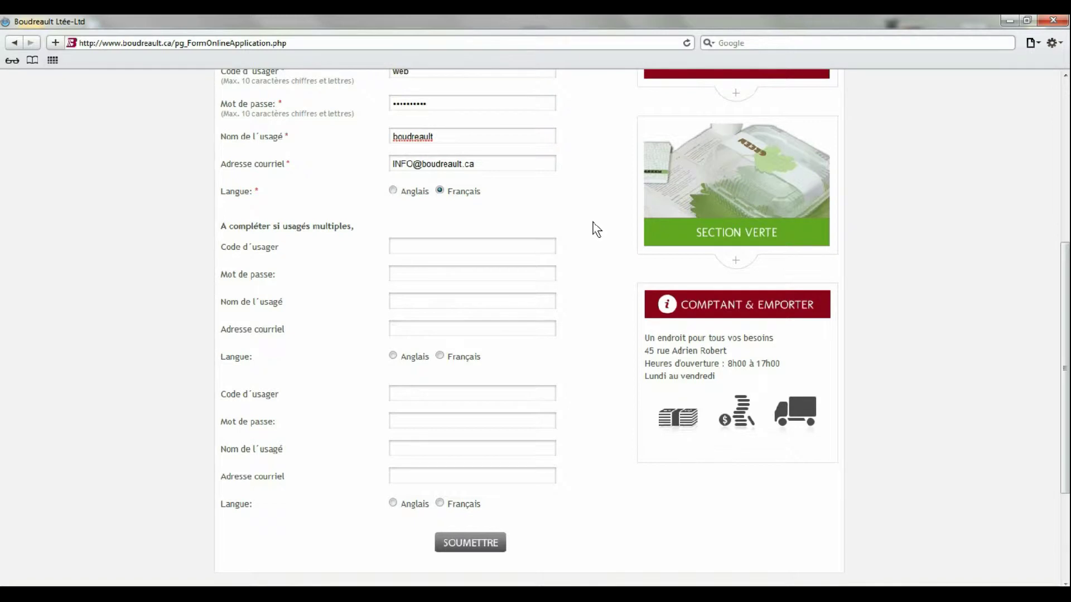
{"action": "left_click", "coordinate": [483, 544]}
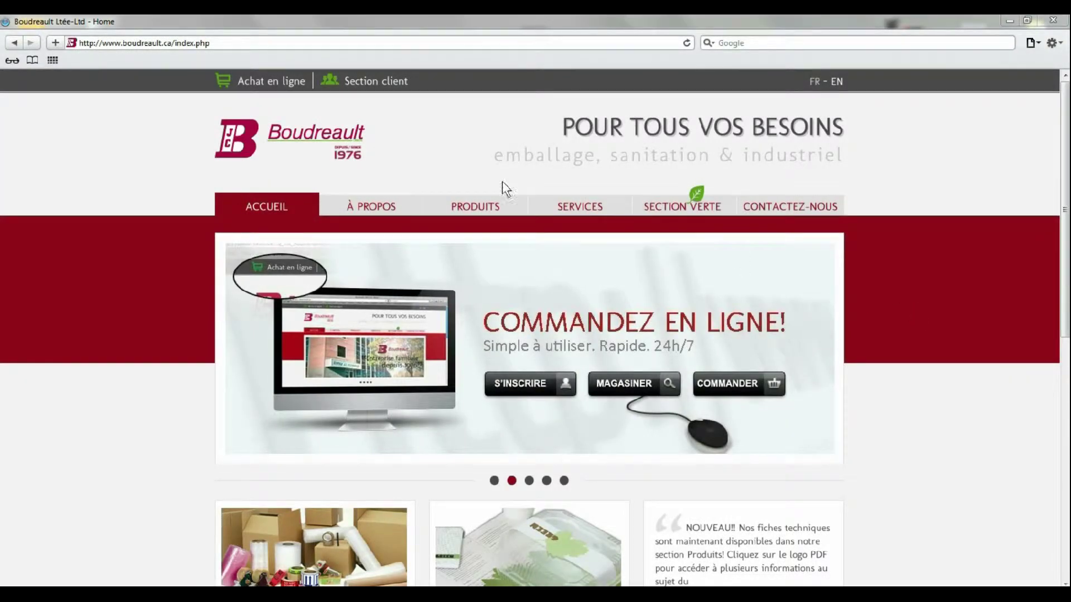
Step: Log in to Transnet online ordering with the customer number, user code and password
{"action": "left_click", "coordinate": [270, 78]}
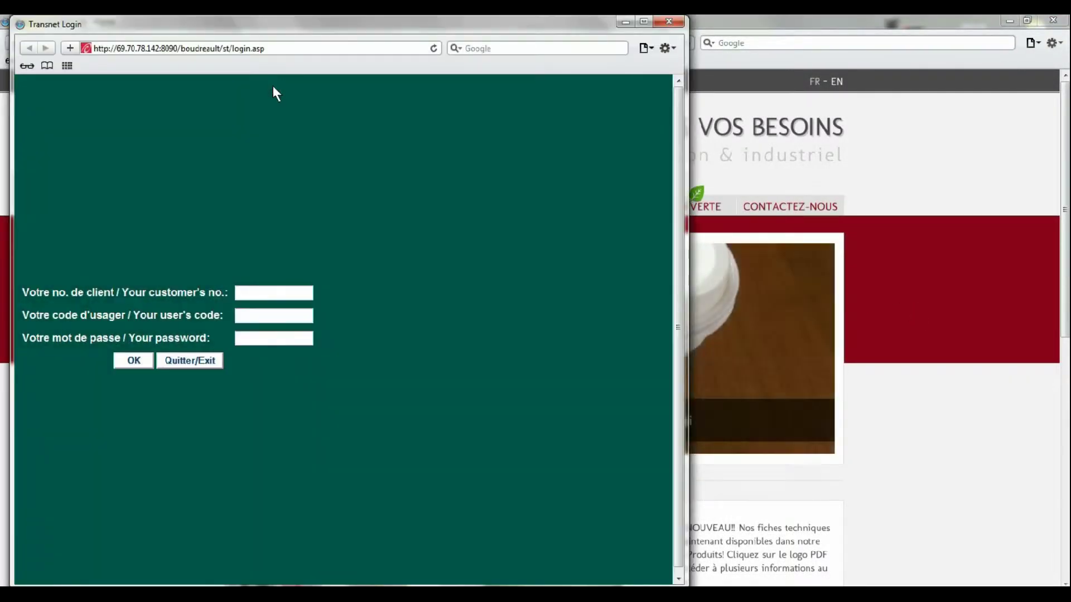
{"action": "left_click", "coordinate": [645, 22]}
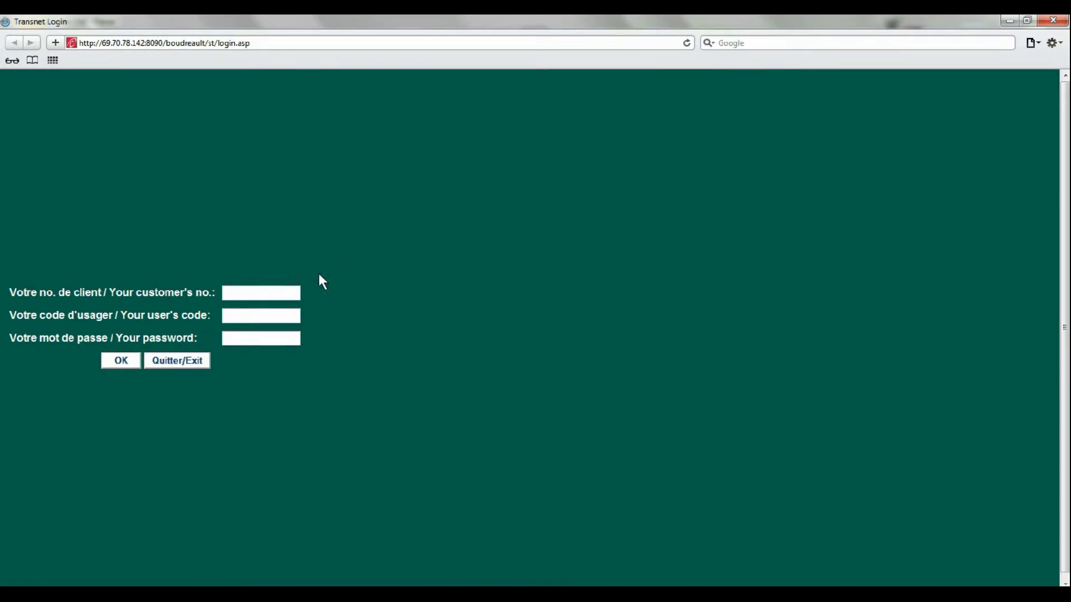
{"action": "left_click", "coordinate": [283, 291]}
{"action": "type", "text": "8765"}
{"action": "key", "text": "Tab"}
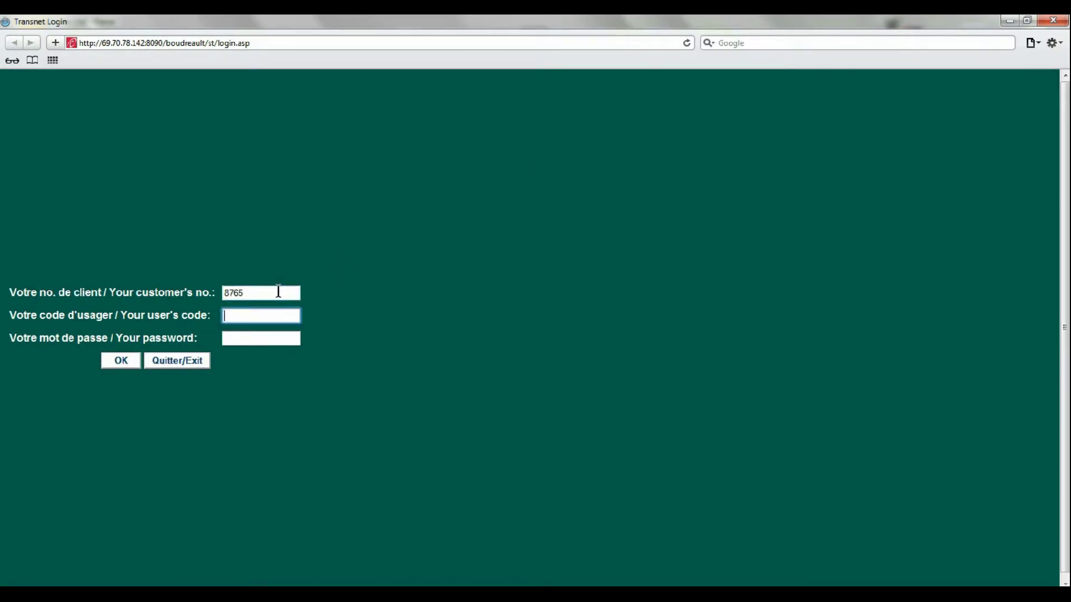
{"action": "type", "text": "web"}
{"action": "key", "text": "Tab"}
{"action": "type", "text": "•••••••••••••"}
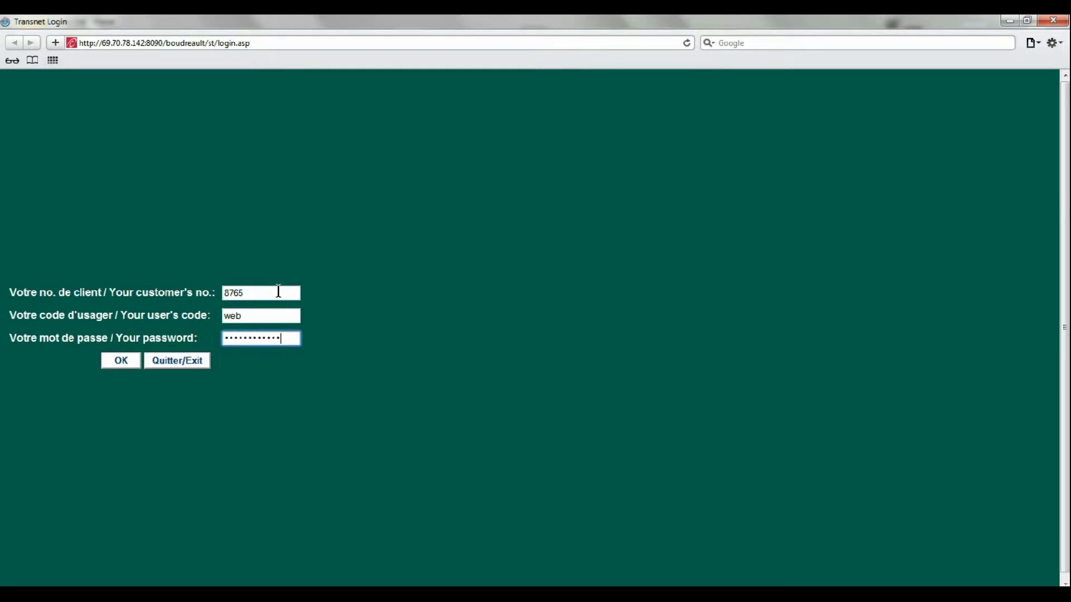
{"action": "key", "text": "Tab"}
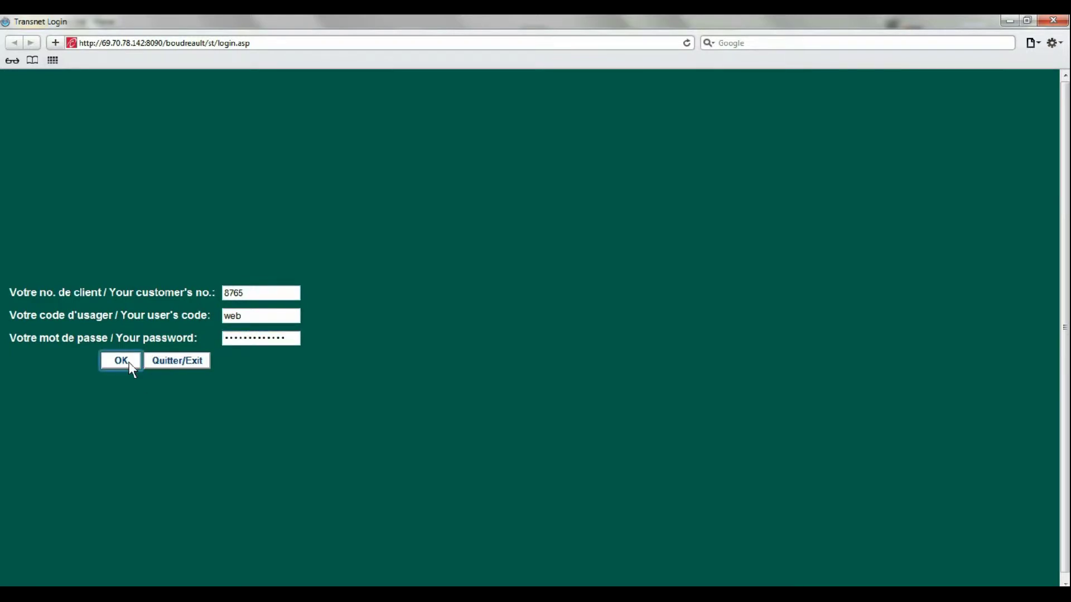
{"action": "left_click", "coordinate": [129, 365]}
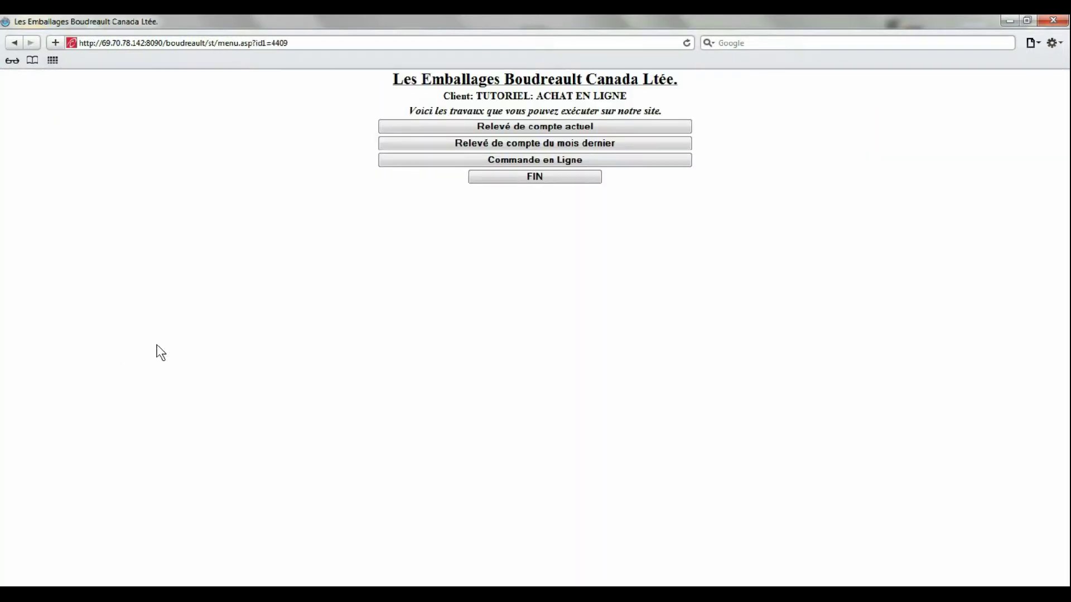
Step: Start a new online order with the client's order reference and note 'livraison porte arrière svp'
{"action": "left_click", "coordinate": [423, 161]}
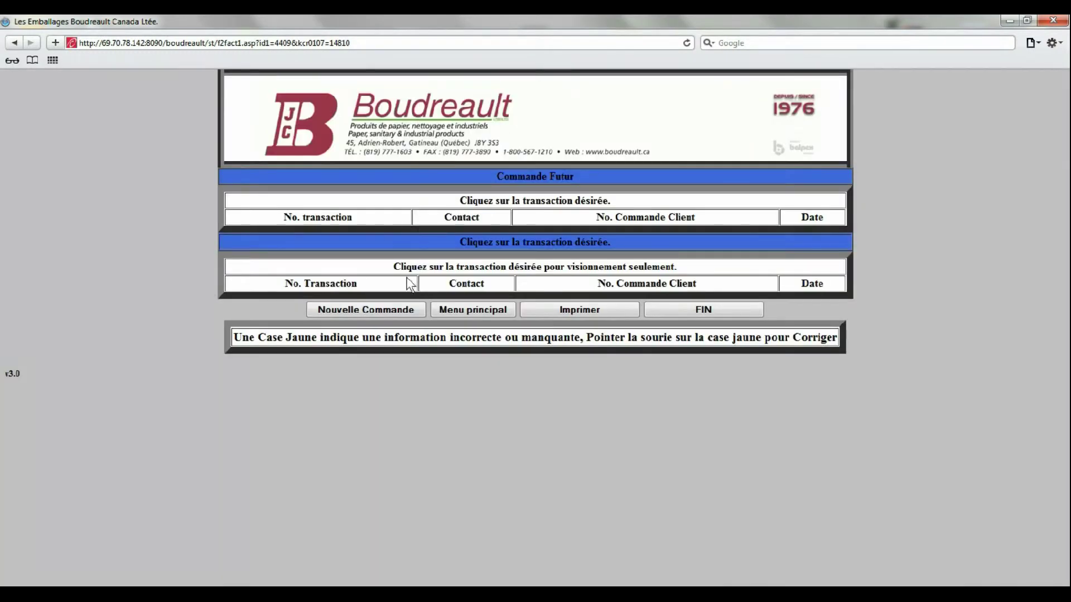
{"action": "left_click", "coordinate": [398, 308]}
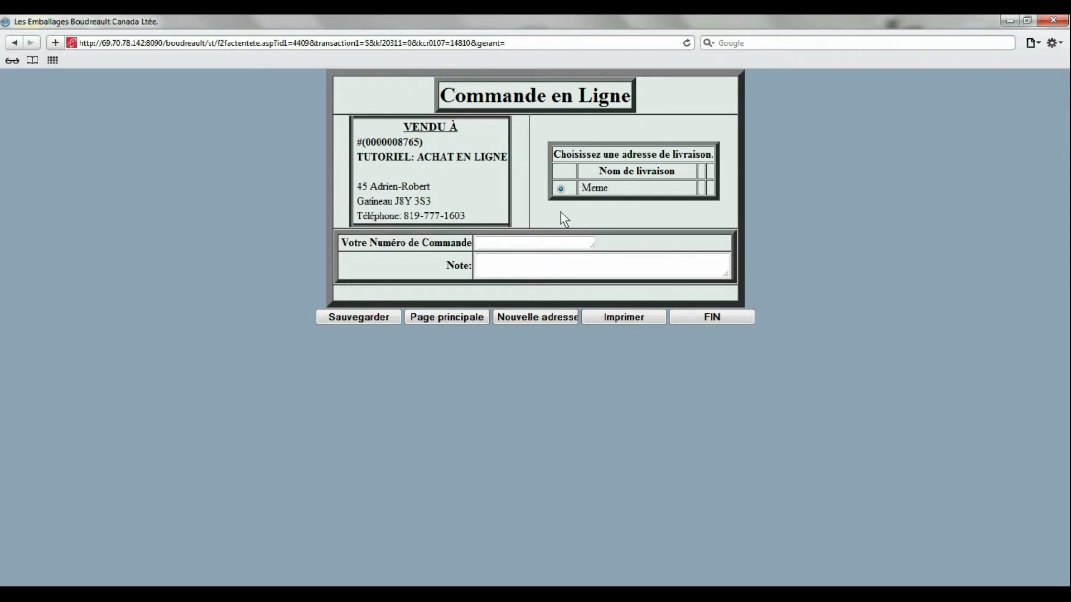
{"action": "left_click", "coordinate": [545, 246]}
{"action": "type", "text": "1234"}
{"action": "key", "text": "Tab"}
{"action": "type", "text": "li"}
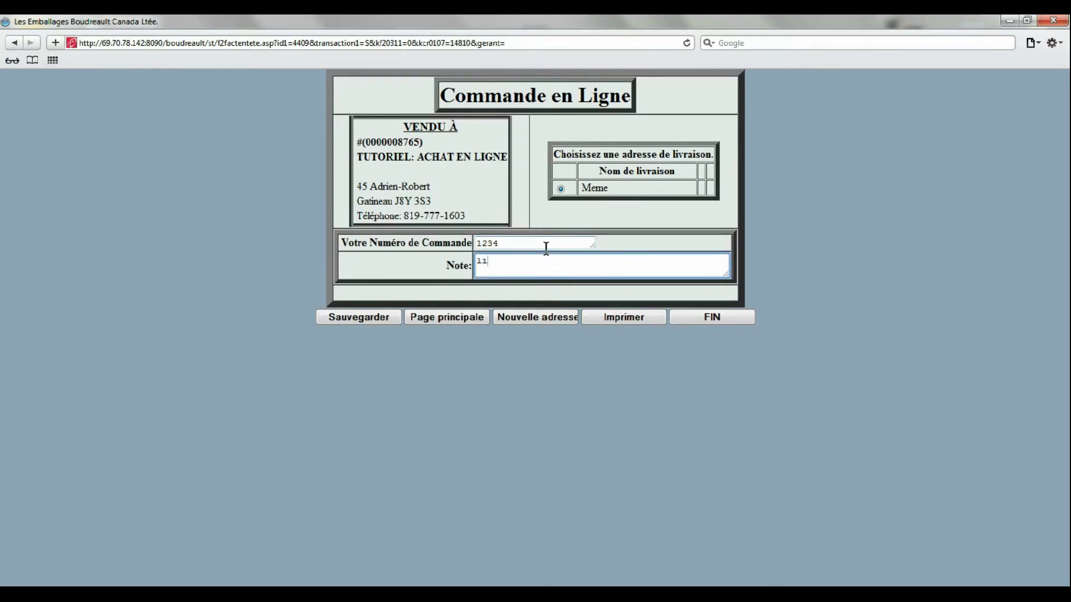
{"action": "type", "text": "vraison porte arrière svp"}
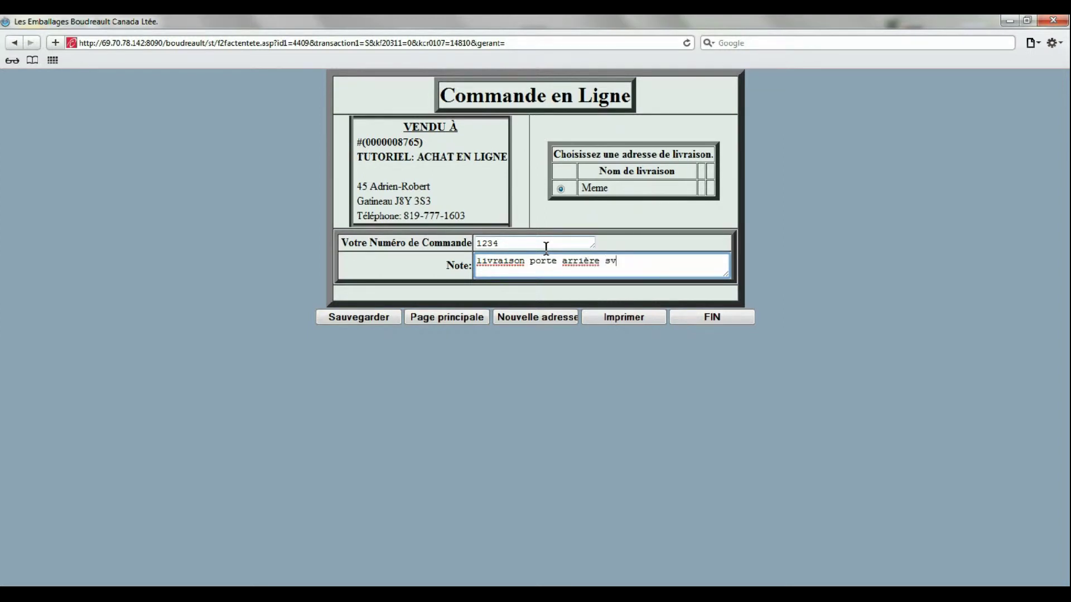
Step: Save the order header and enter quantities 1, 2 and 3 for products 5344, 6099 and 2329
{"action": "left_click", "coordinate": [358, 317]}
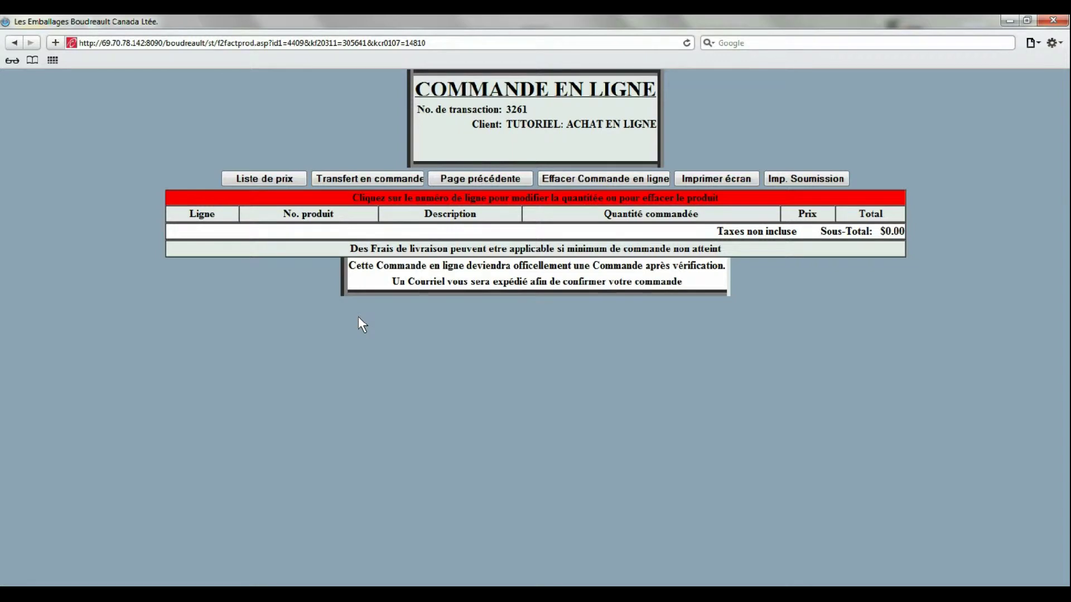
{"action": "left_click", "coordinate": [289, 174]}
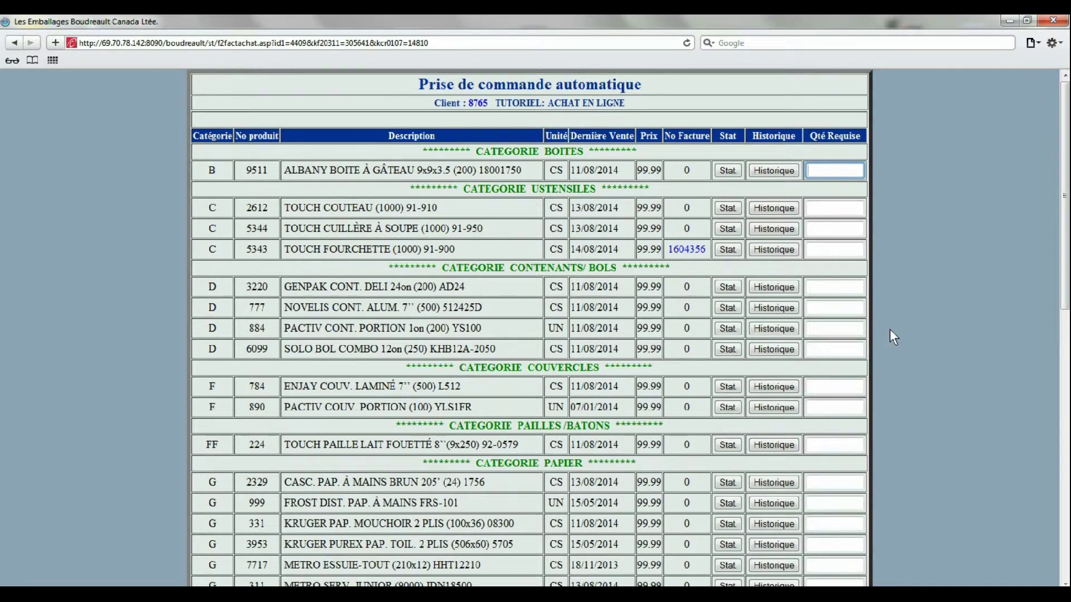
{"action": "left_click", "coordinate": [835, 231]}
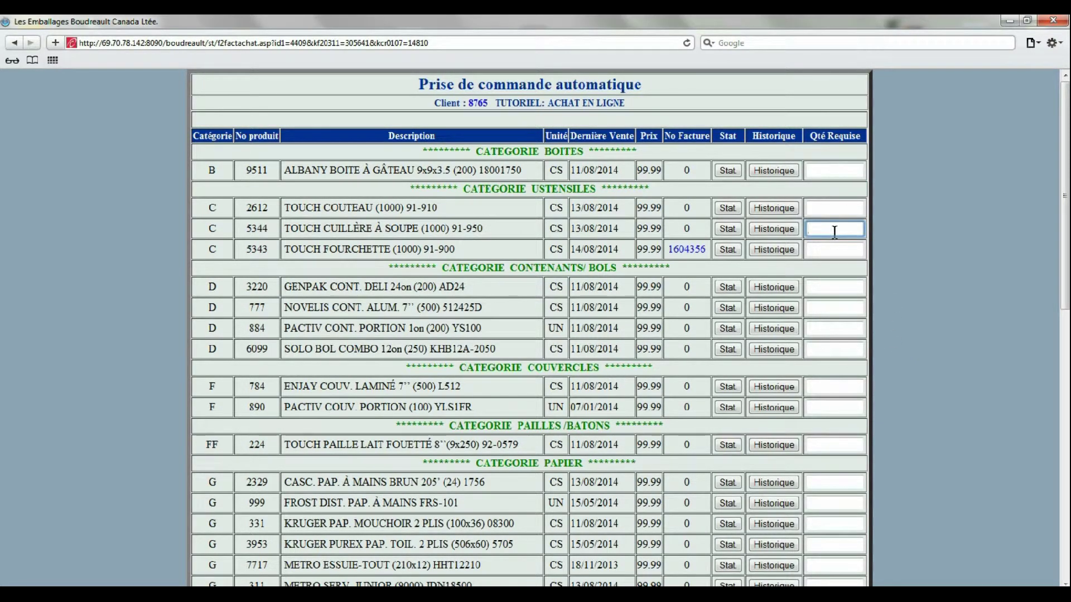
{"action": "type", "text": "1"}
{"action": "left_click", "coordinate": [839, 355]}
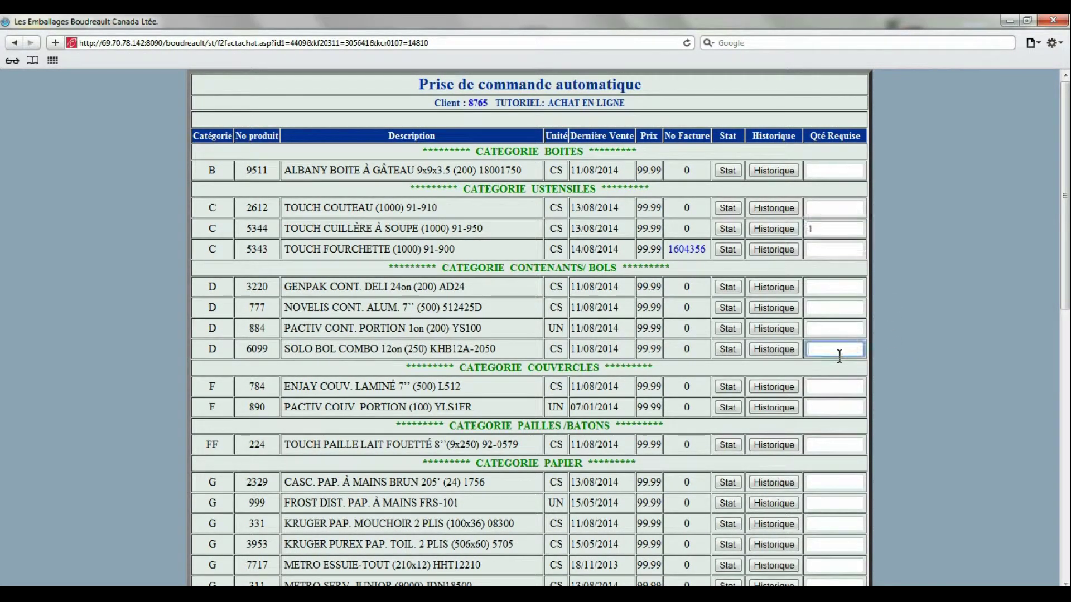
{"action": "type", "text": "2"}
{"action": "scroll", "coordinate": [839, 354], "scroll_direction": "down", "scroll_amount": 3}
{"action": "left_click", "coordinate": [812, 353]}
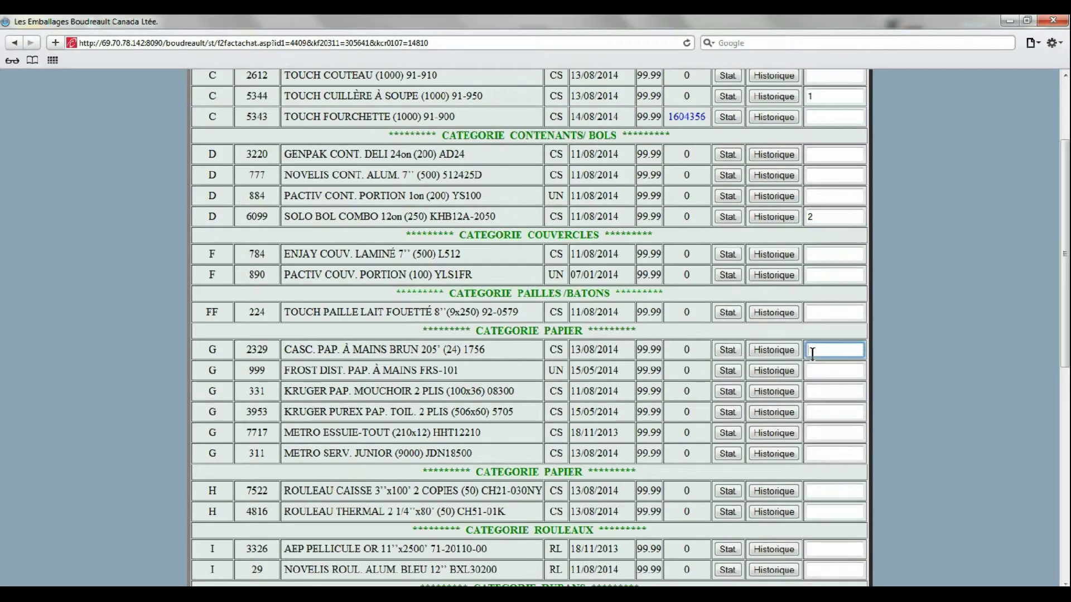
{"action": "type", "text": "3"}
Step: Enter quantity 2 for product 6638 and 1 for product 983, then transfer them into the order
{"action": "scroll", "coordinate": [926, 387], "scroll_direction": "down", "scroll_amount": 6}
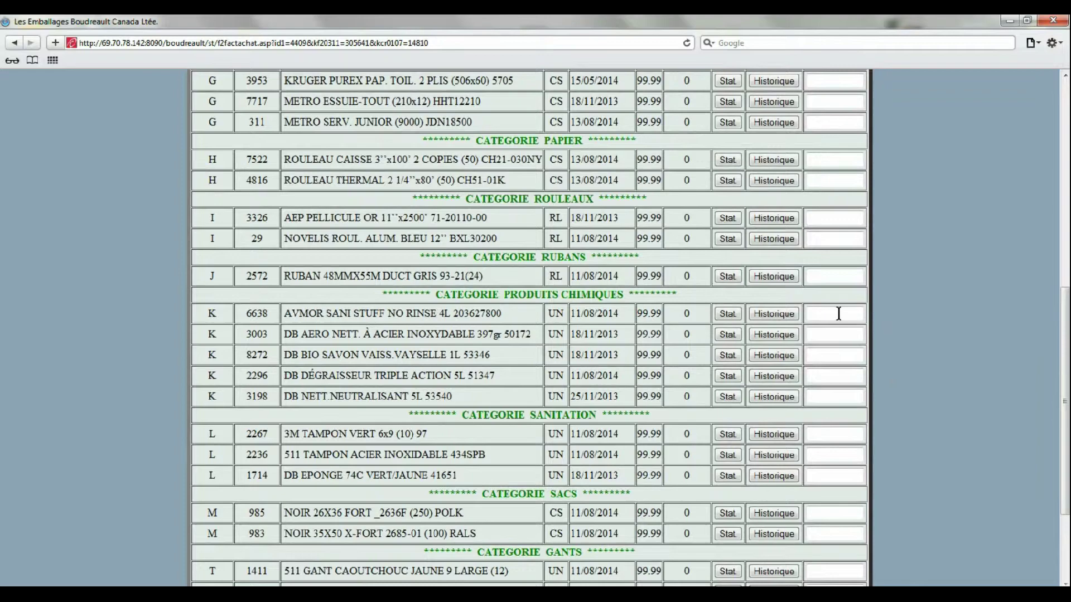
{"action": "left_click", "coordinate": [838, 313]}
{"action": "type", "text": "2"}
{"action": "scroll", "coordinate": [838, 314], "scroll_direction": "down", "scroll_amount": 3}
{"action": "left_click", "coordinate": [821, 392]}
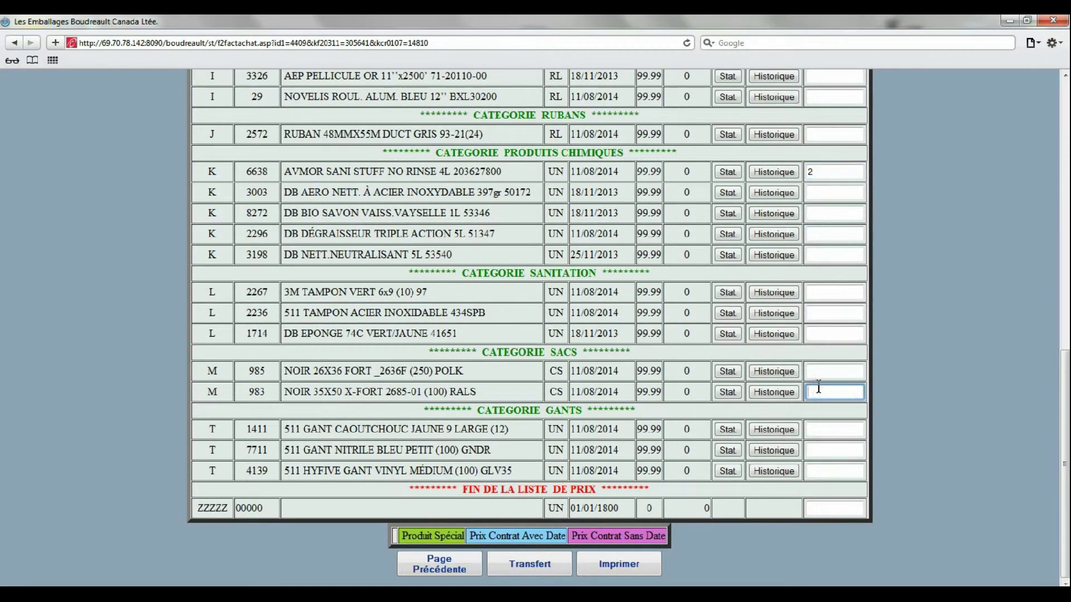
{"action": "type", "text": "1"}
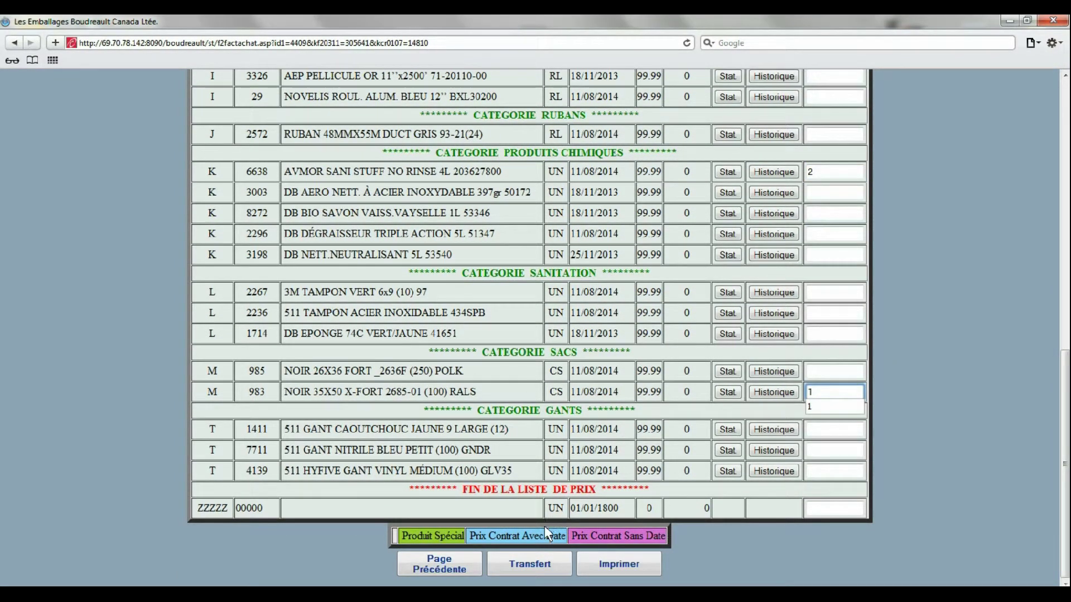
{"action": "left_click", "coordinate": [540, 566]}
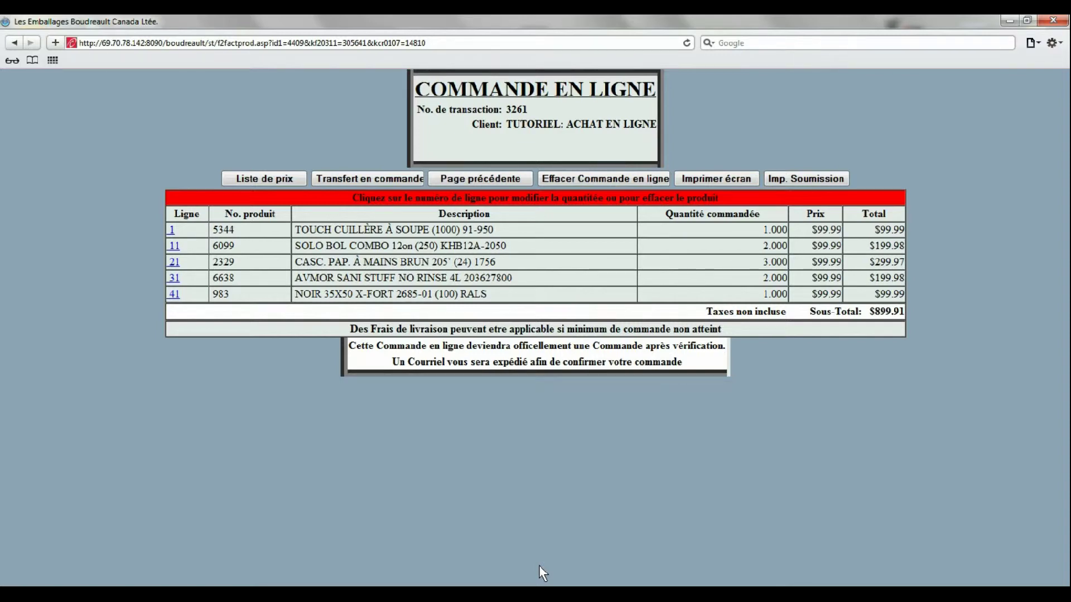
Step: Change order line 1, product 5344, to quantity 2 and save it
{"action": "left_click", "coordinate": [172, 231]}
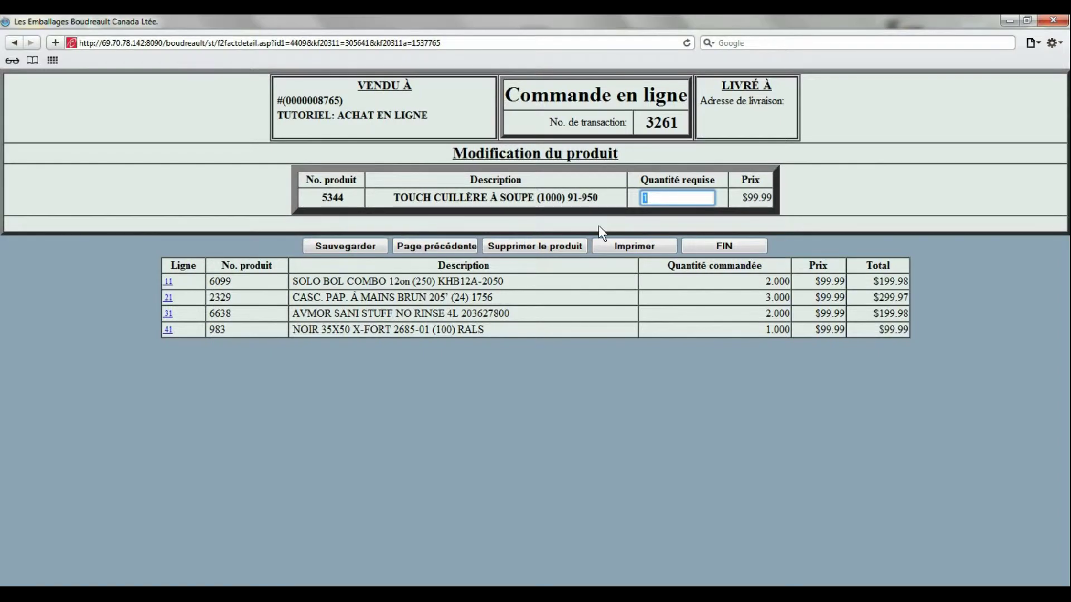
{"action": "type", "text": "2"}
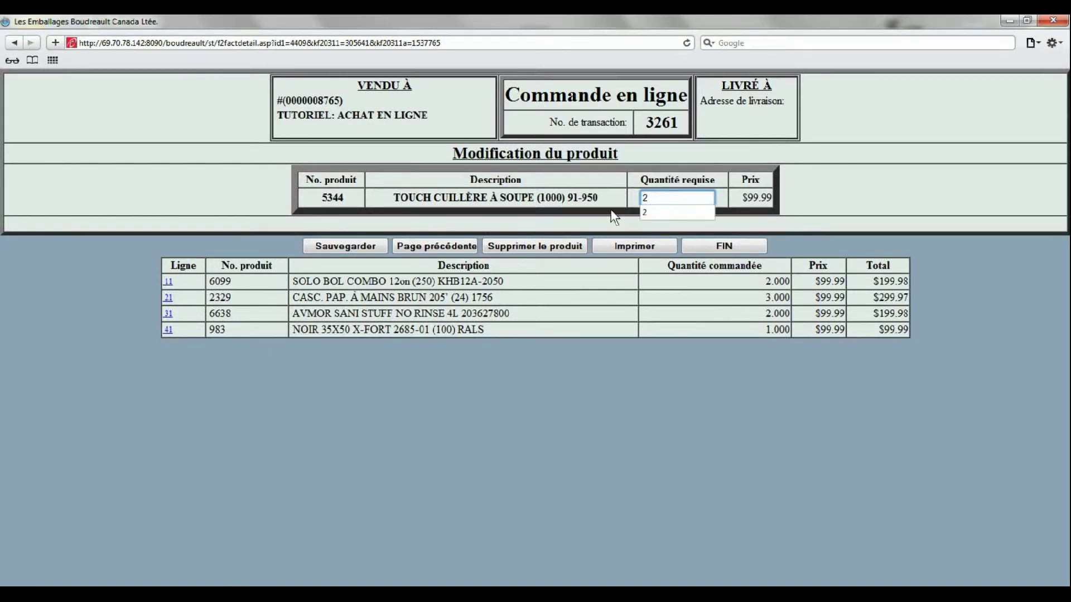
{"action": "left_click", "coordinate": [360, 246]}
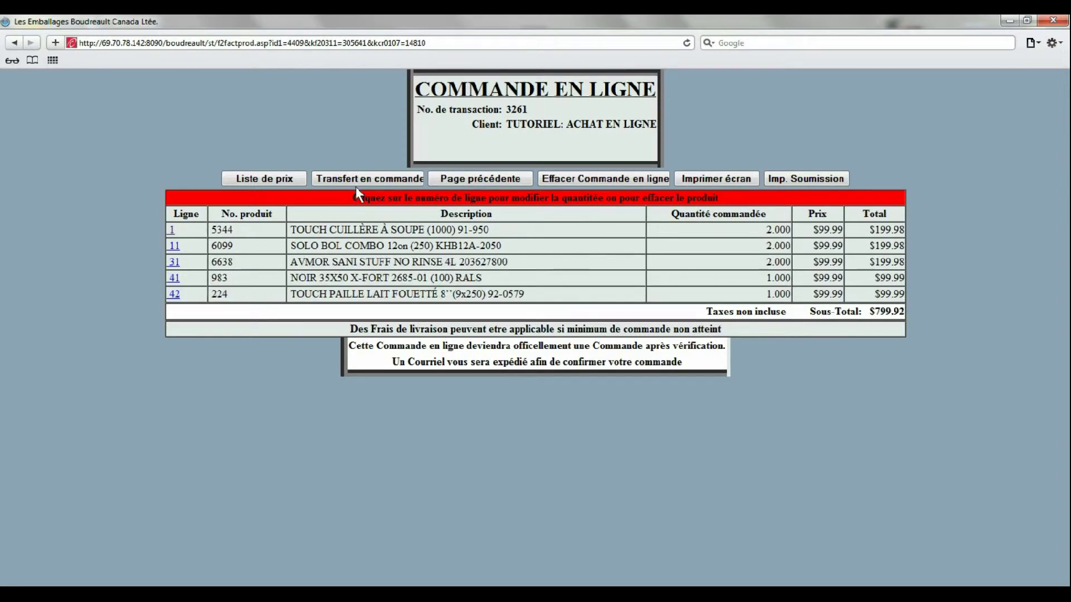
Step: Transfer the online order into a real order and confirm it should be shipped
{"action": "left_click", "coordinate": [357, 182]}
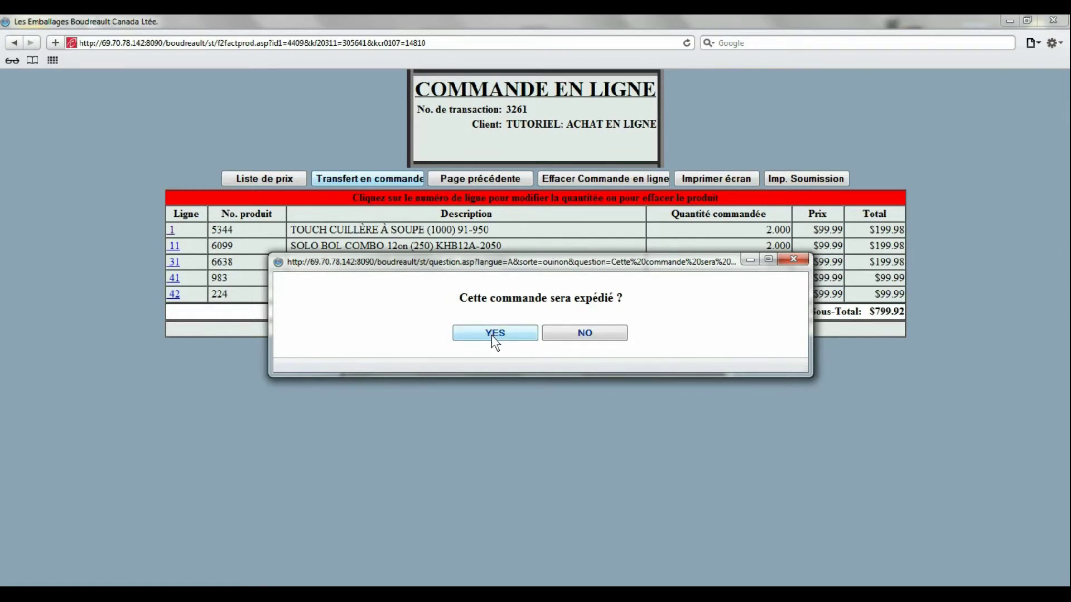
{"action": "left_click", "coordinate": [493, 335]}
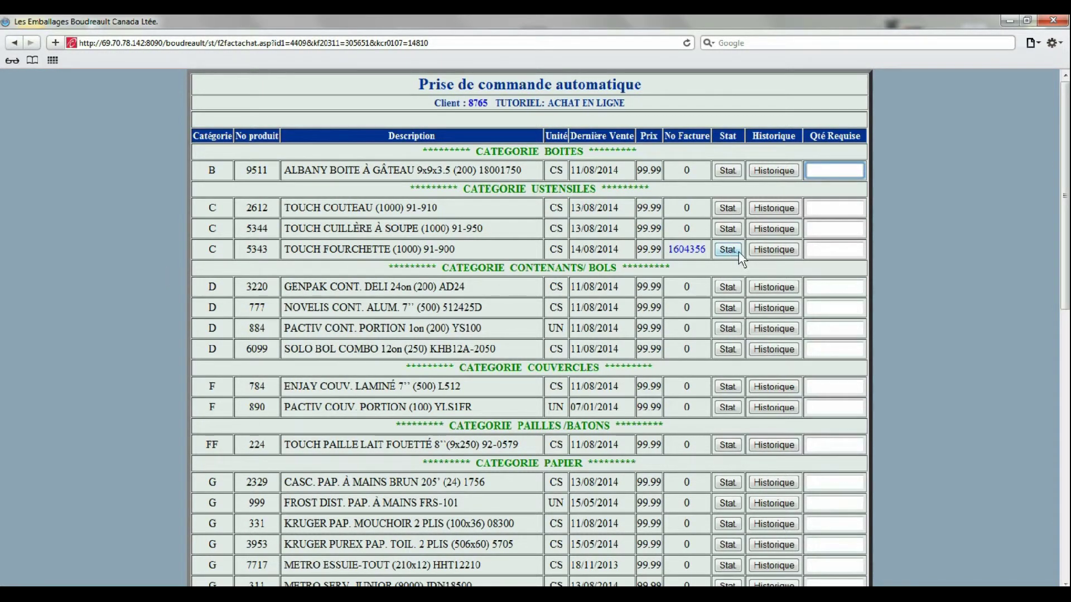
{"action": "left_click", "coordinate": [773, 250]}
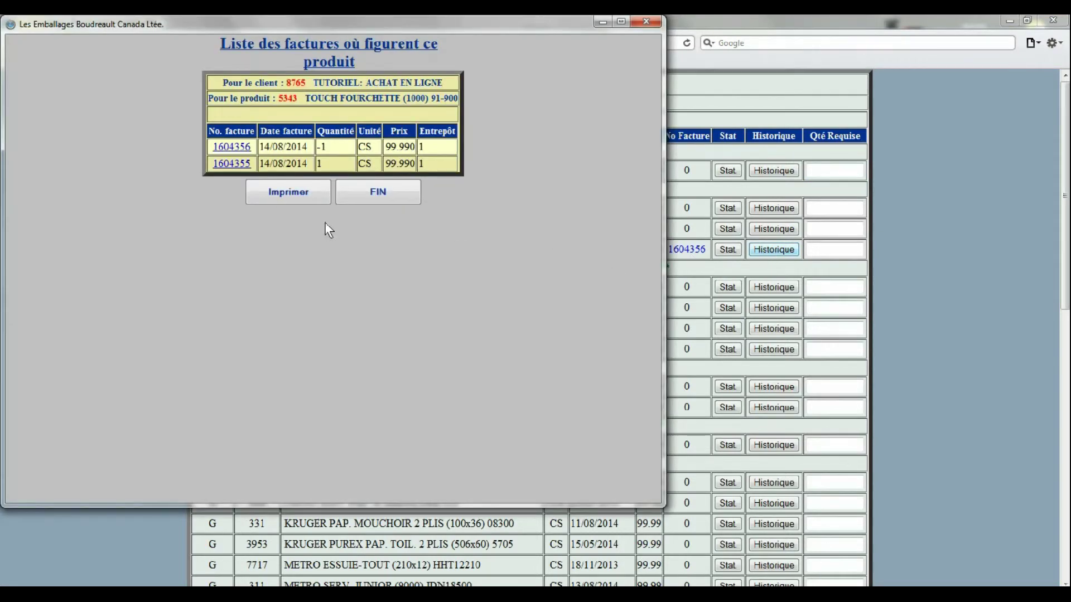
{"action": "left_click", "coordinate": [232, 165]}
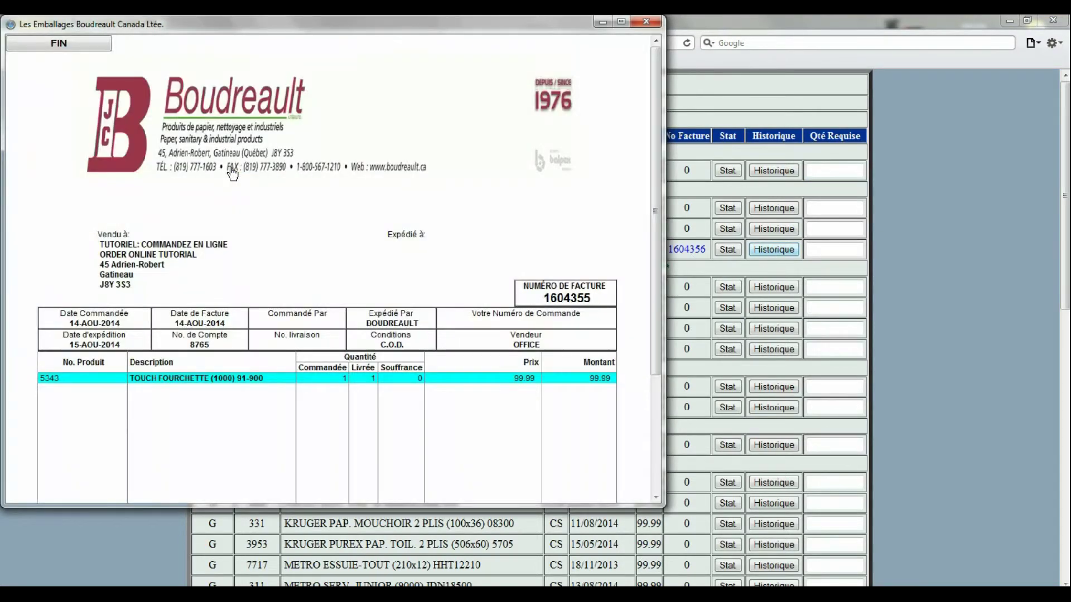
{"action": "scroll", "coordinate": [232, 170], "scroll_direction": "down", "scroll_amount": 3}
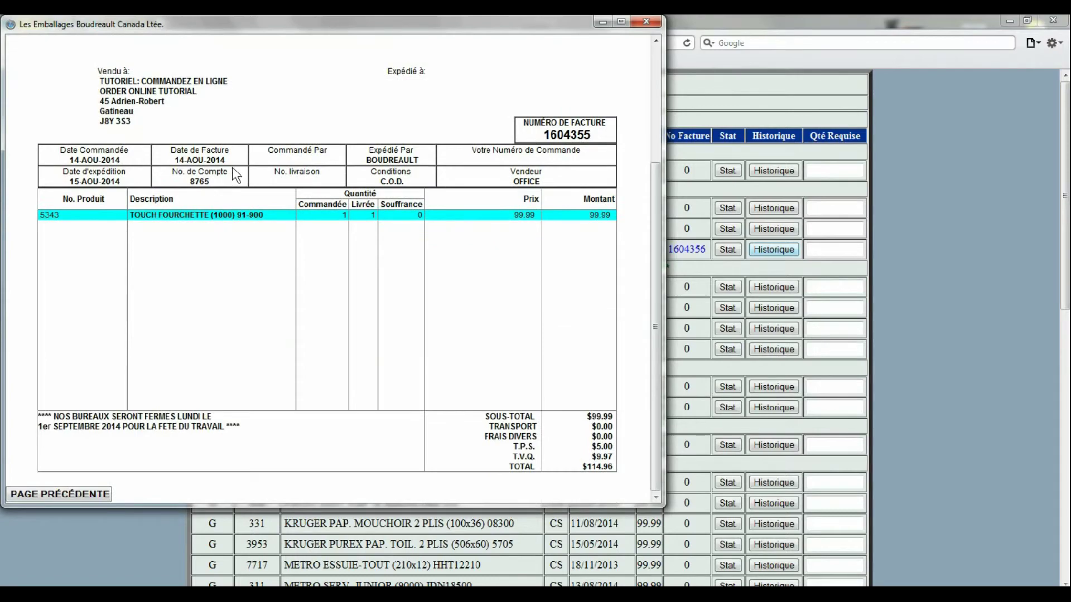
{"action": "scroll", "coordinate": [235, 174], "scroll_direction": "up", "scroll_amount": 3}
{"action": "left_click", "coordinate": [96, 48]}
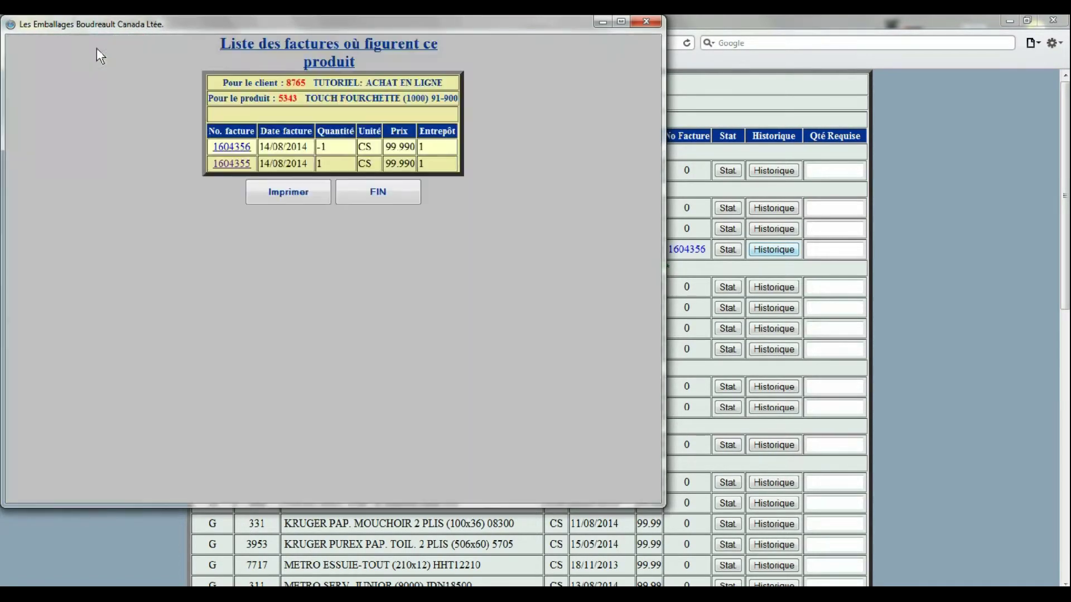
{"action": "left_click", "coordinate": [372, 186]}
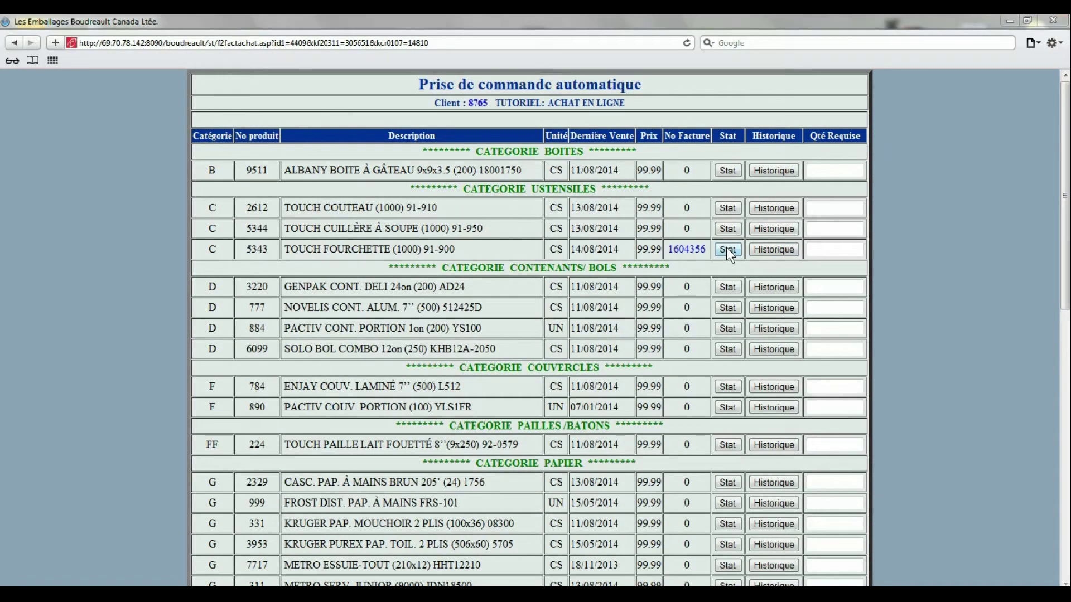
{"action": "left_click", "coordinate": [727, 250]}
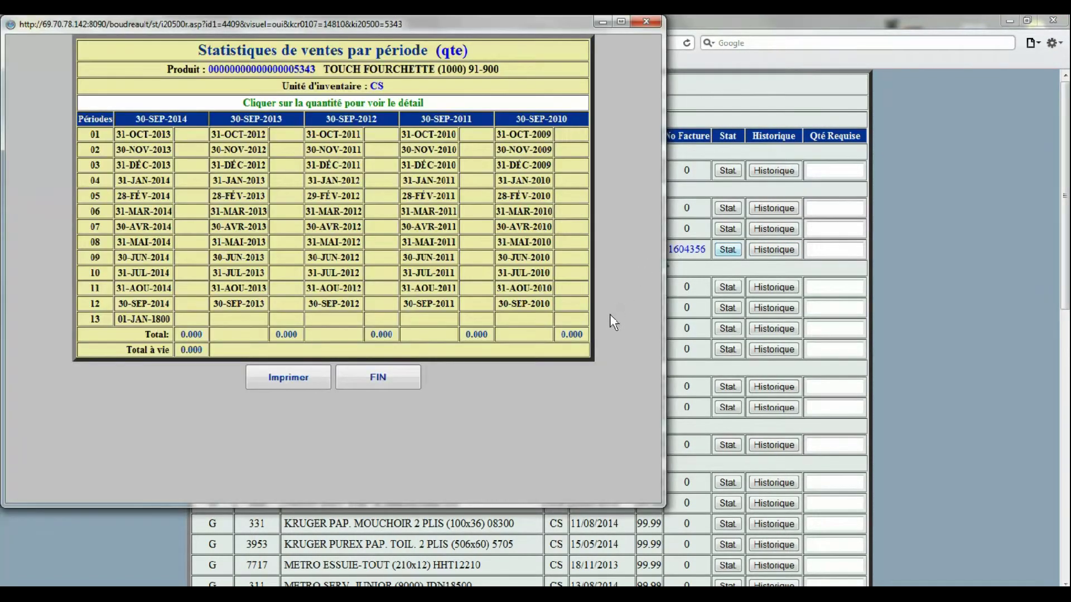
{"action": "left_click", "coordinate": [348, 375]}
{"action": "scroll", "coordinate": [928, 358], "scroll_direction": "down", "scroll_amount": 1}
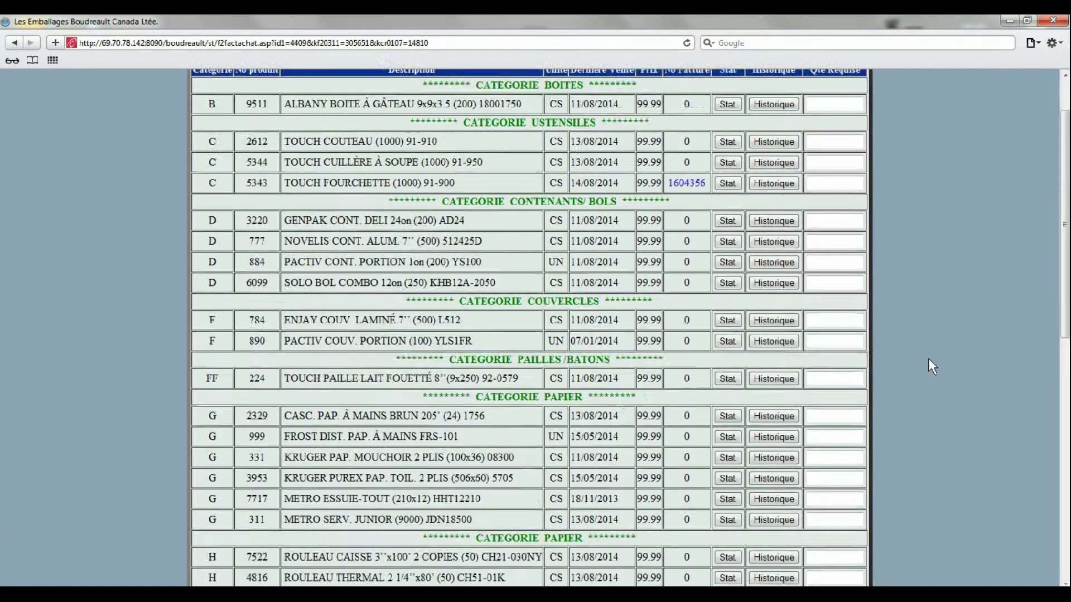
Step: Scroll to the bottom of the price list and return to the Commande Futur page
{"action": "scroll", "coordinate": [928, 358], "scroll_direction": "down", "scroll_amount": 8}
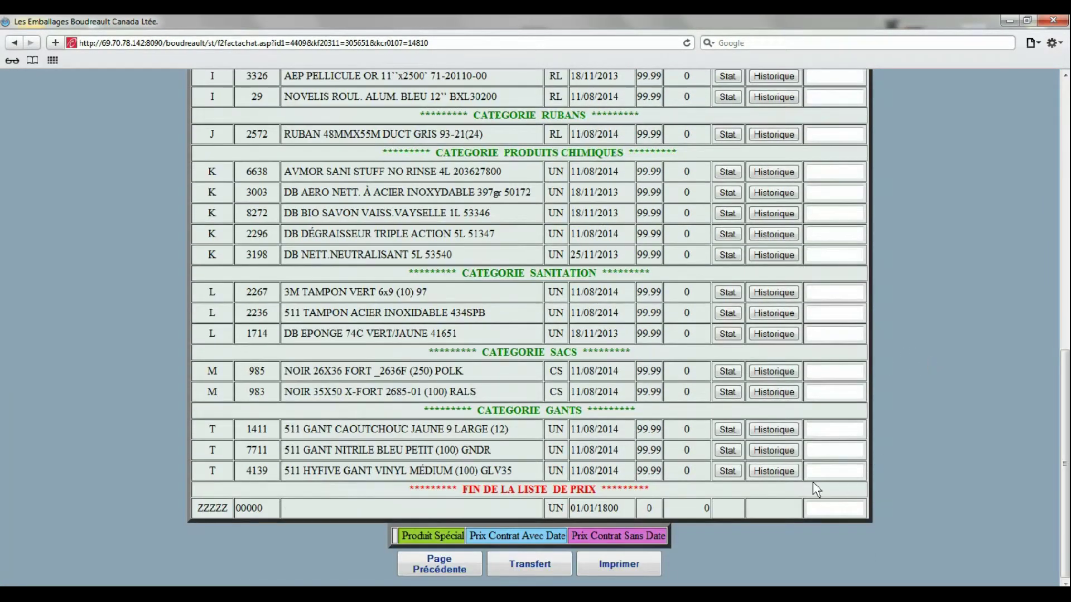
{"action": "left_click", "coordinate": [466, 567]}
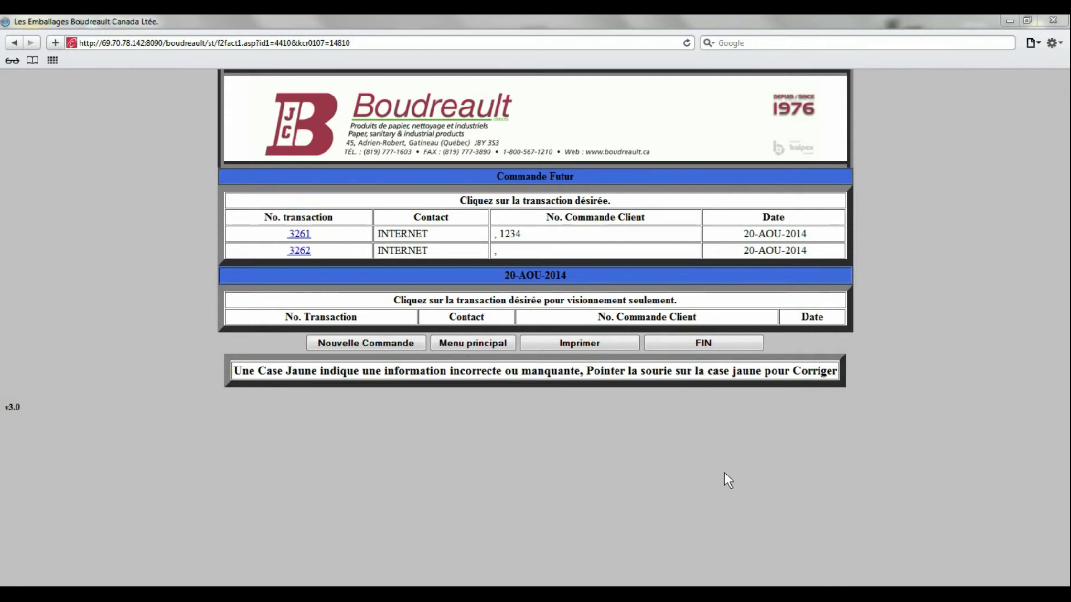
Step: Review the current account statement from the main menu, then return to the main menu
{"action": "left_click", "coordinate": [491, 346]}
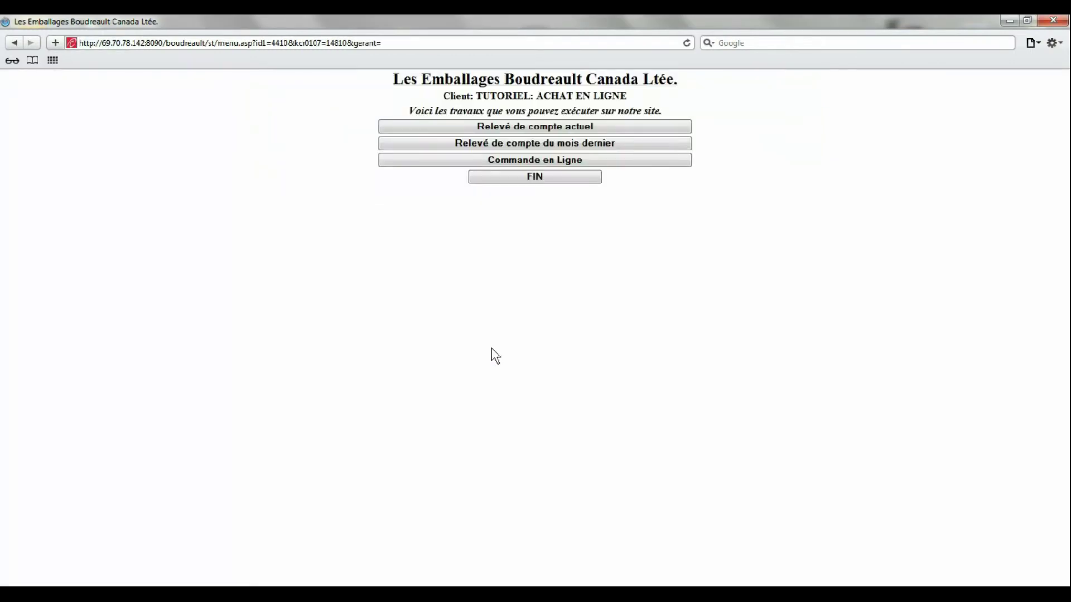
{"action": "left_click", "coordinate": [685, 127]}
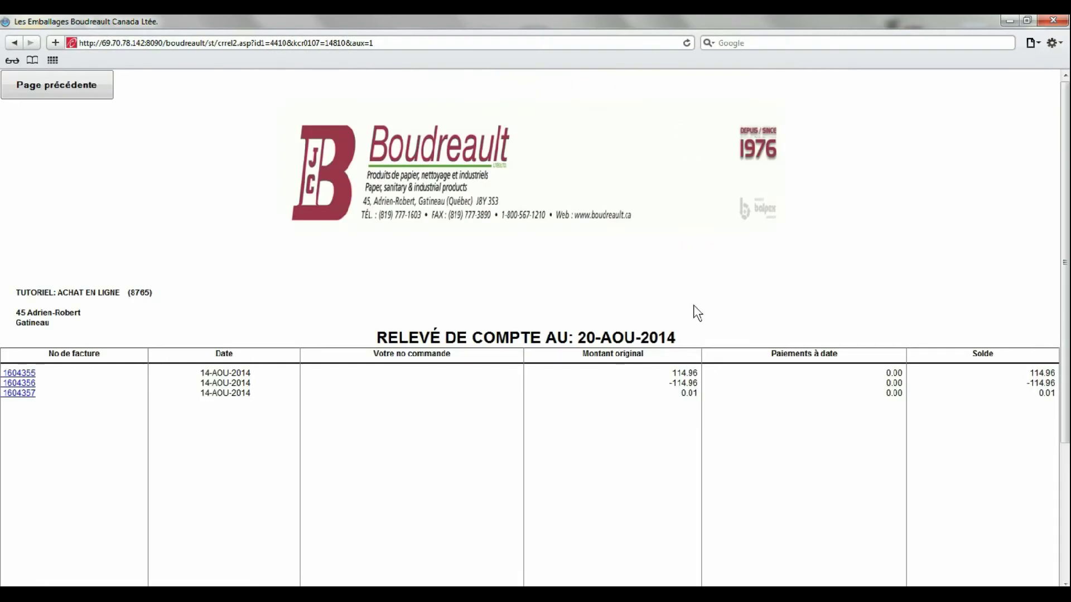
{"action": "scroll", "coordinate": [693, 311], "scroll_direction": "down", "scroll_amount": 3}
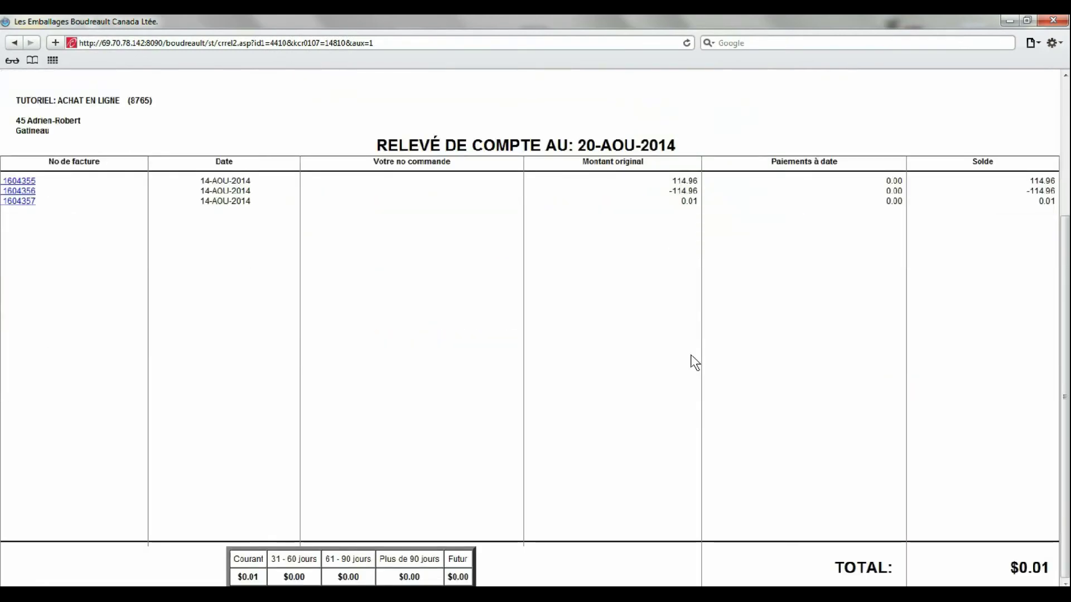
{"action": "scroll", "coordinate": [502, 494], "scroll_direction": "up", "scroll_amount": 3}
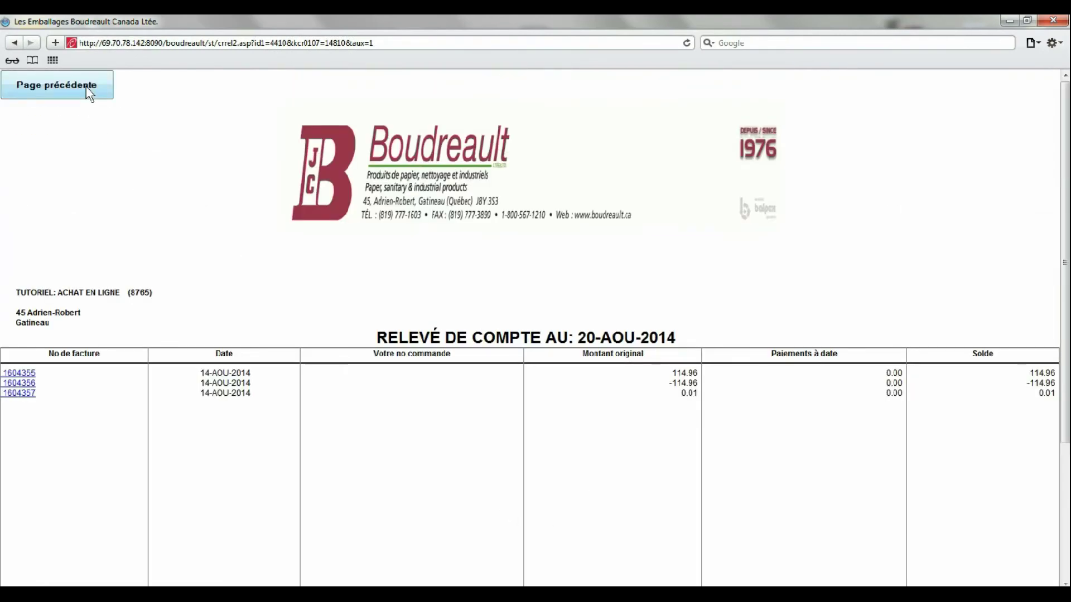
{"action": "left_click", "coordinate": [88, 90]}
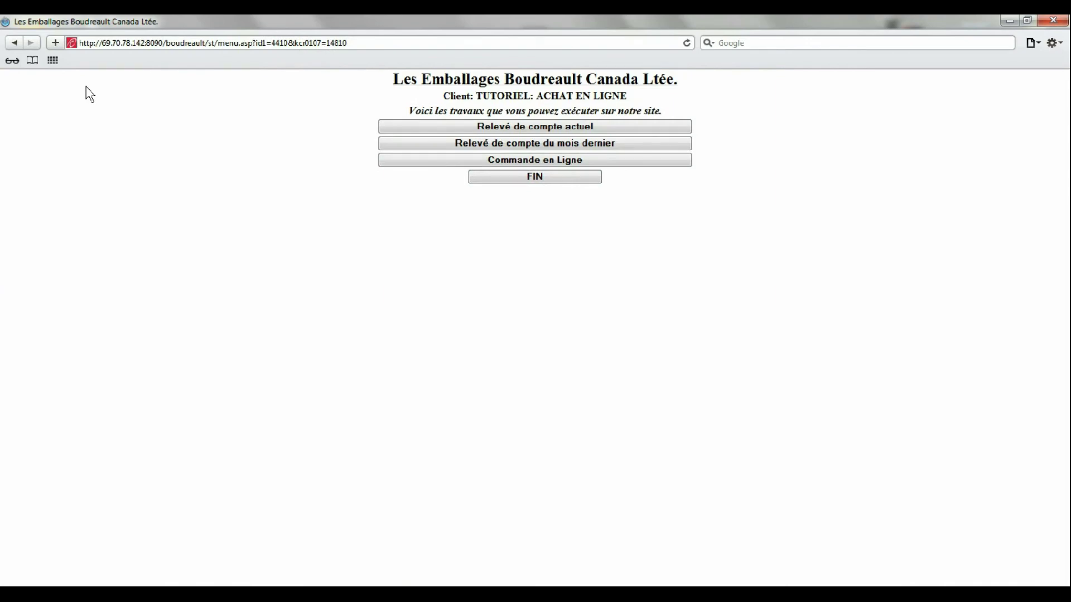